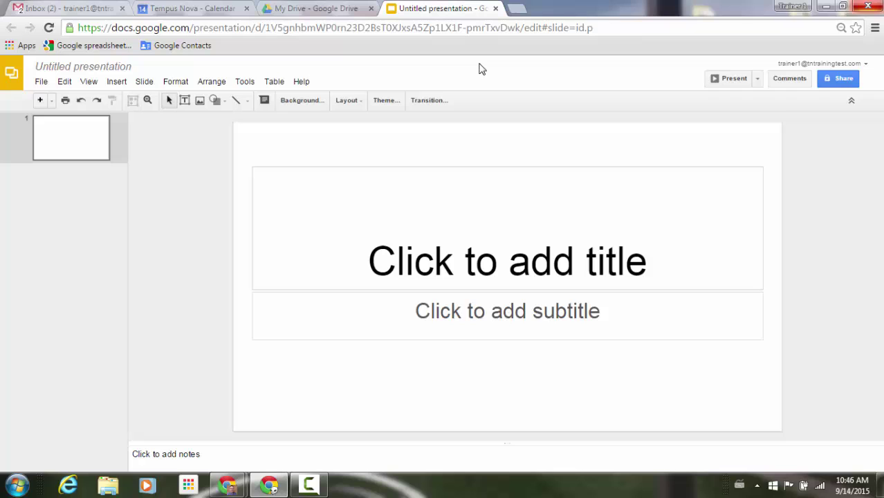
# Step: Open the Themes side panel beside the blank title slide
pyautogui.click(385, 100)
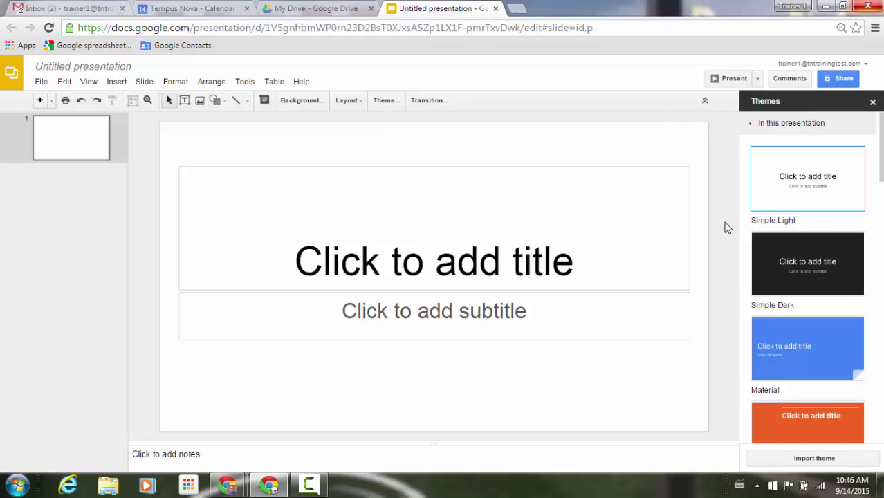
pyautogui.moveTo(881, 166); pyautogui.dragTo(881, 404)
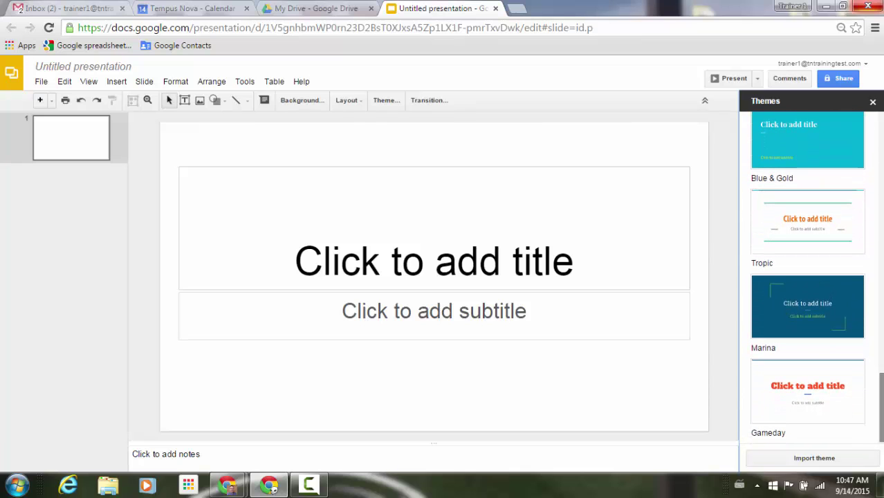
# Step: Try the Gameday, Marina, Tropic, Blue & Gold, Pop and Geometric themes in turn
pyautogui.click(821, 386)
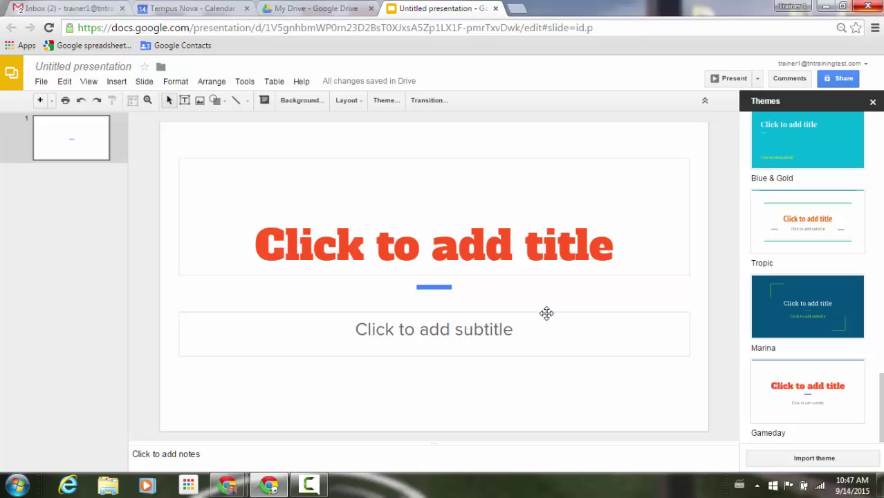
pyautogui.click(802, 314)
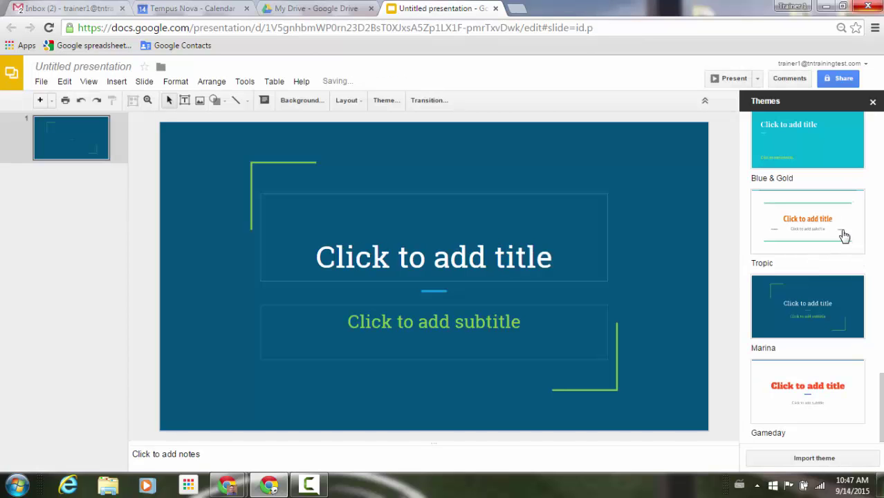
pyautogui.click(844, 235)
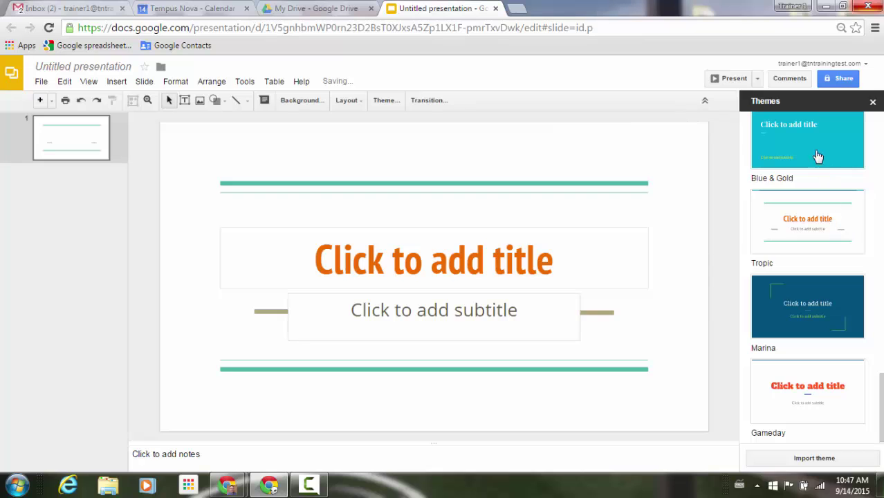
pyautogui.click(815, 148)
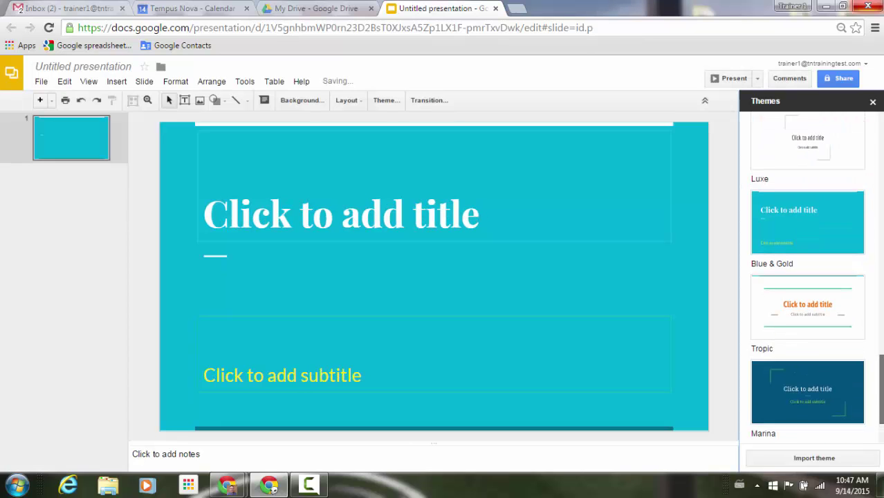
pyautogui.scroll(3, 807, 276)
pyautogui.scroll(2, 807, 277)
pyautogui.click(836, 220)
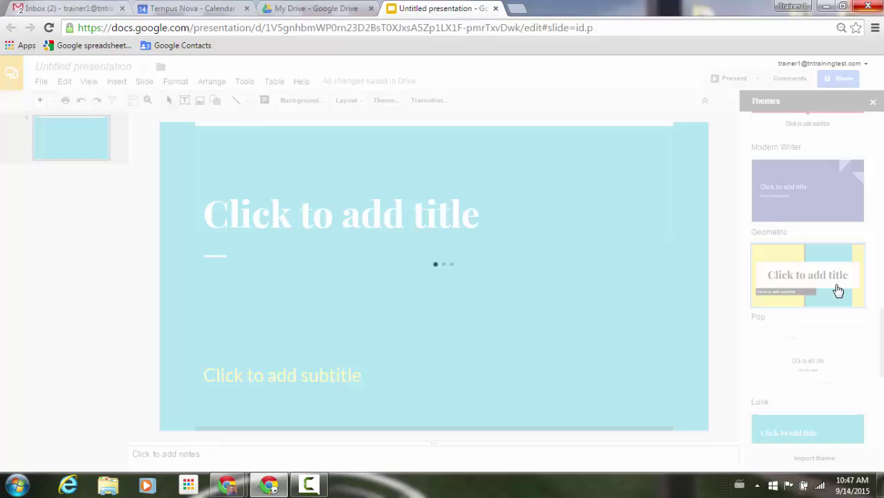
pyautogui.click(826, 208)
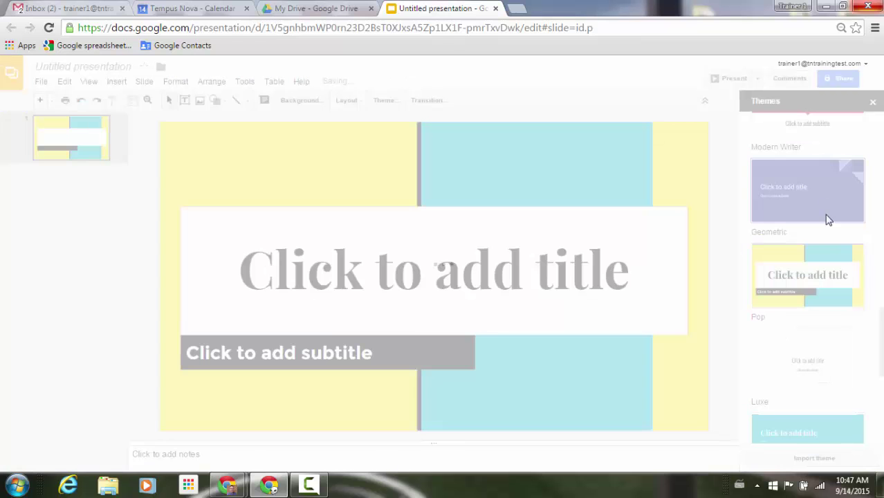
pyautogui.scroll(3, 843, 308)
pyautogui.scroll(3, 835, 335)
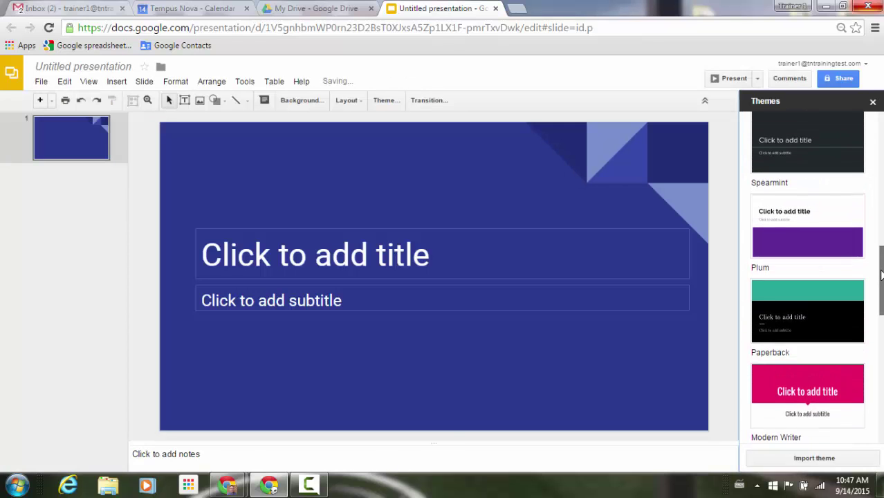
# Step: Try the Paperback, Plum, Spearmint and Beach Day themes, finishing on orange Swiss
pyautogui.click(835, 334)
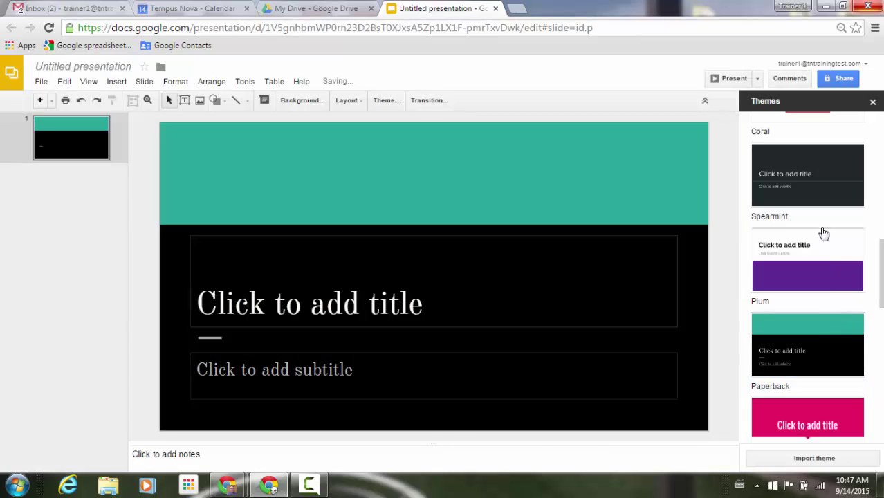
pyautogui.click(822, 251)
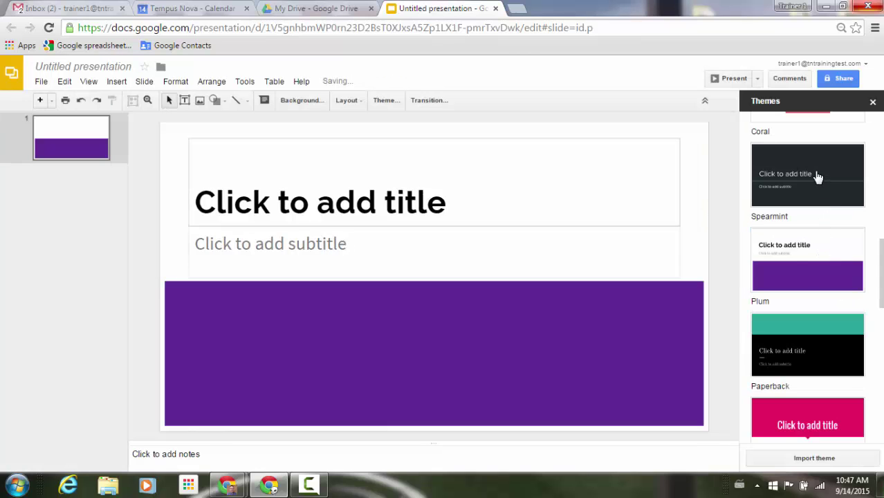
pyautogui.click(818, 176)
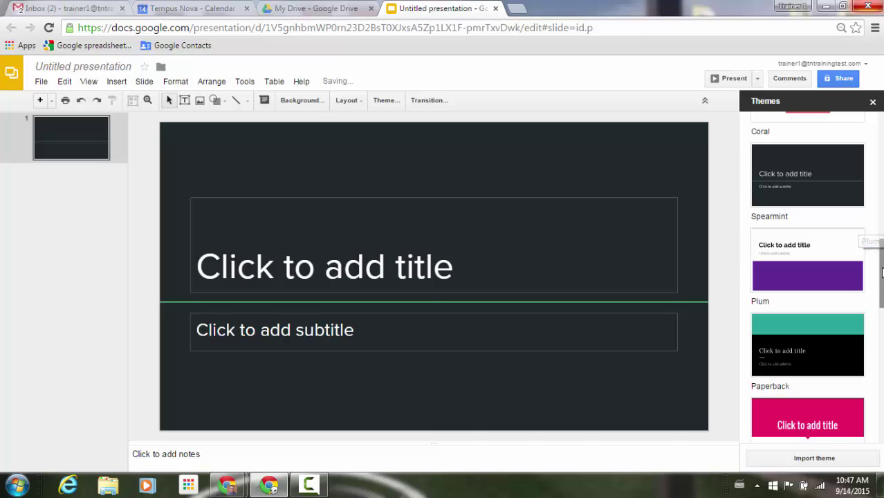
pyautogui.moveTo(878, 246); pyautogui.dragTo(878, 218)
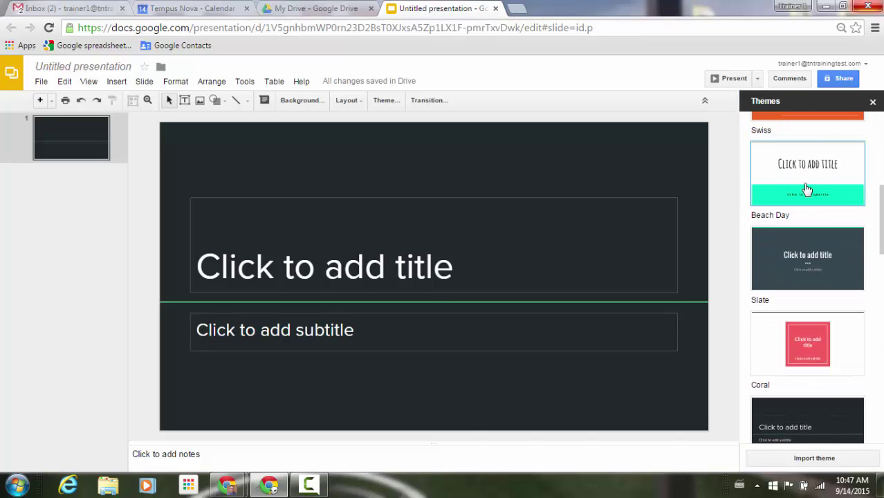
pyautogui.click(806, 186)
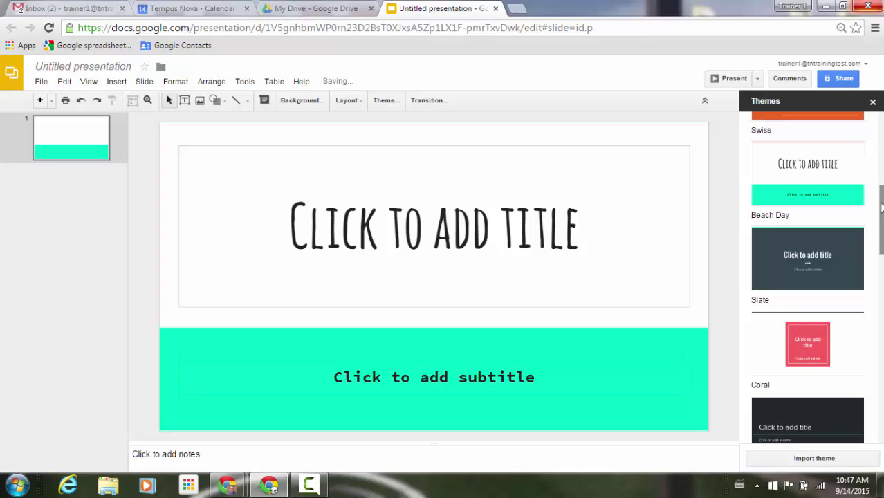
pyautogui.moveTo(880, 204); pyautogui.dragTo(879, 121)
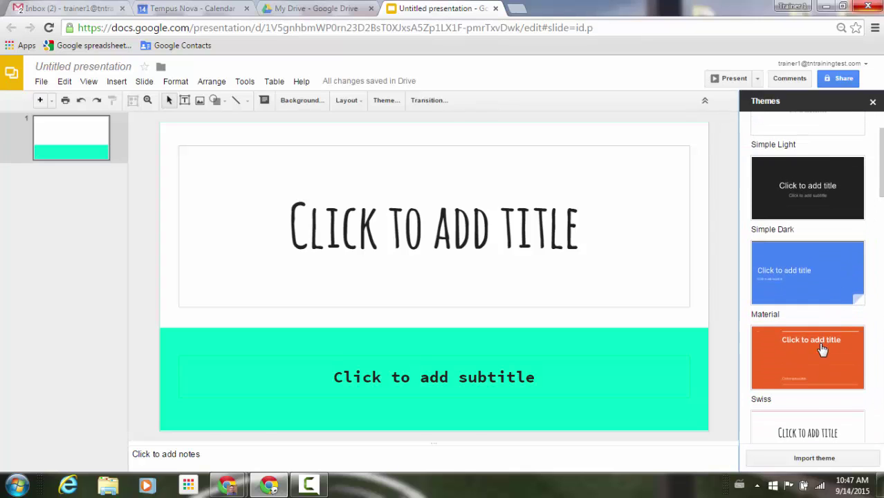
pyautogui.click(822, 346)
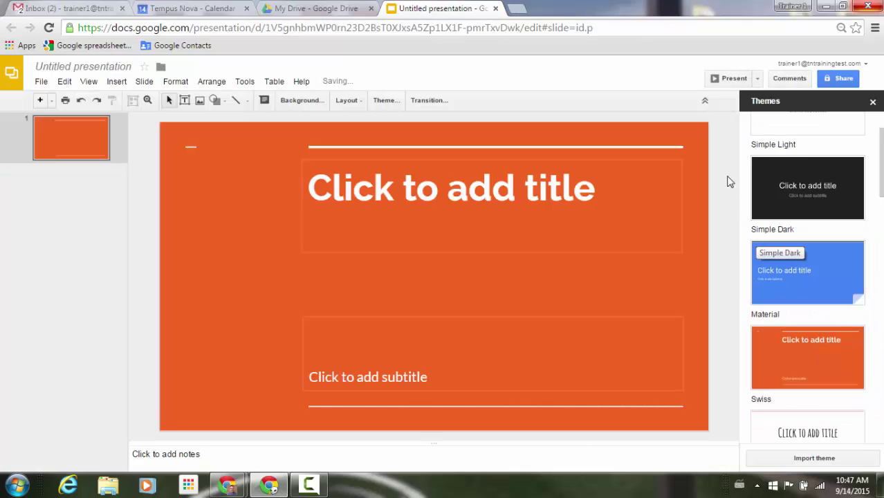